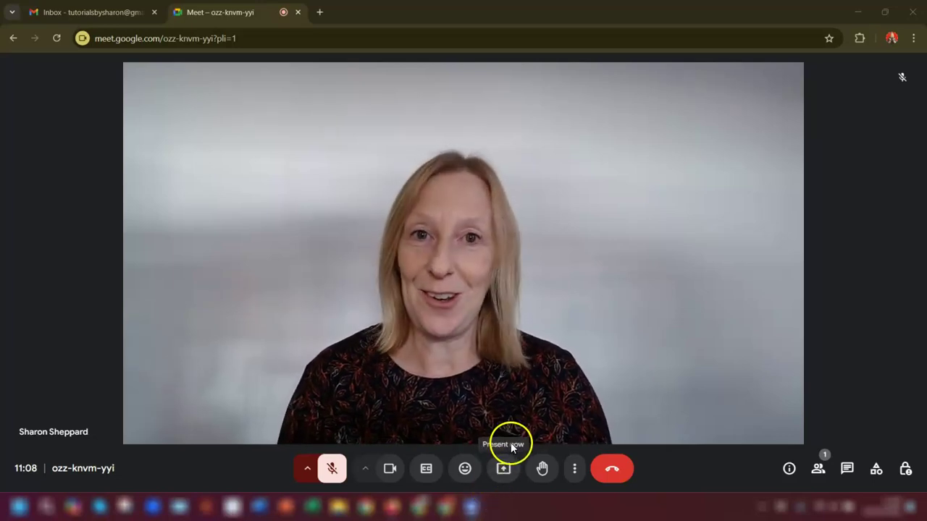
# - Open the visual effects panel beside the self-view and show its background choices
pyautogui.moveTo(419, 291)
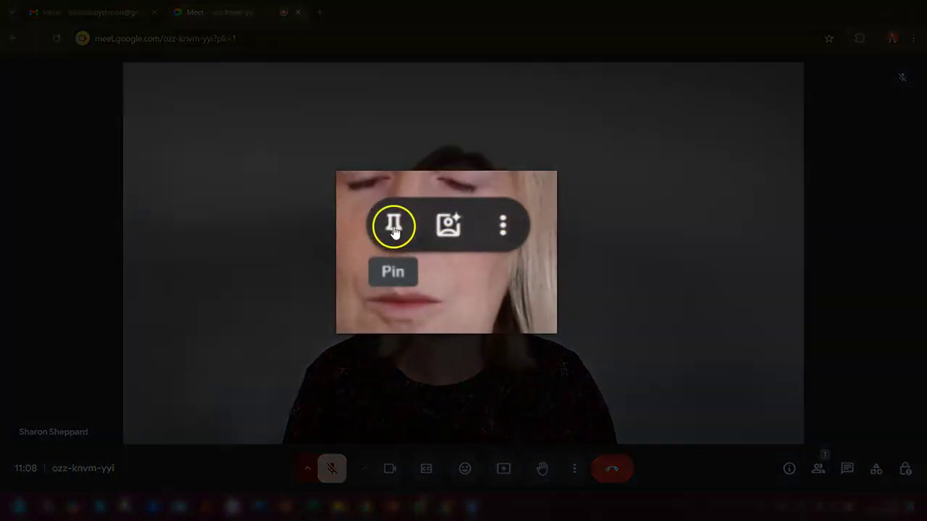
pyautogui.click(450, 226)
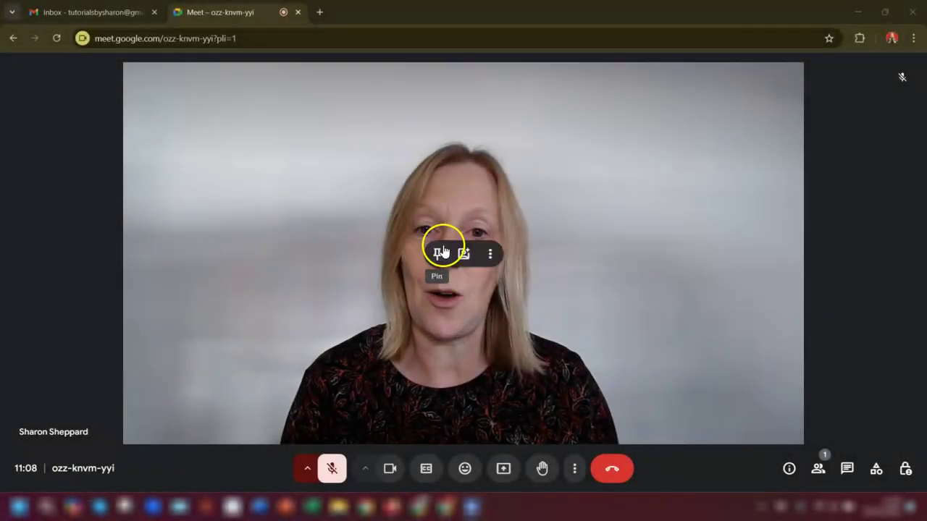
pyautogui.click(464, 257)
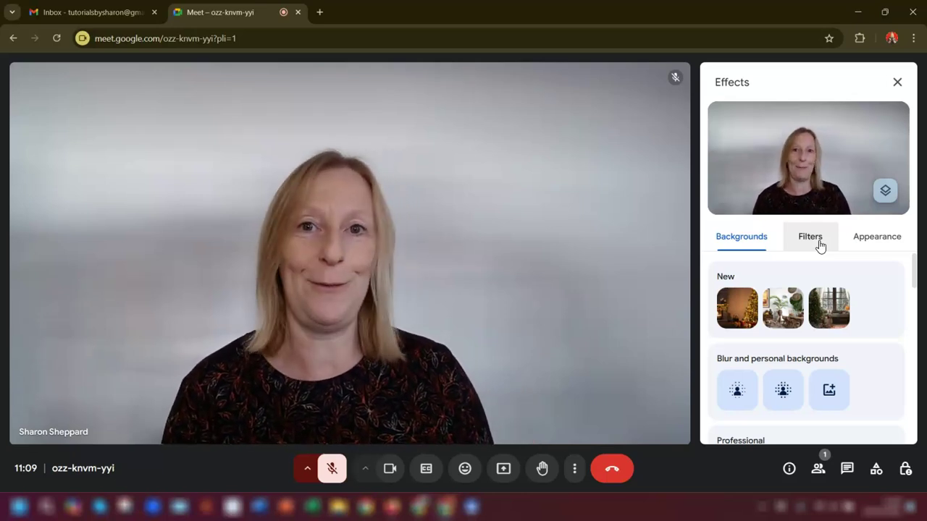
pyautogui.click(724, 241)
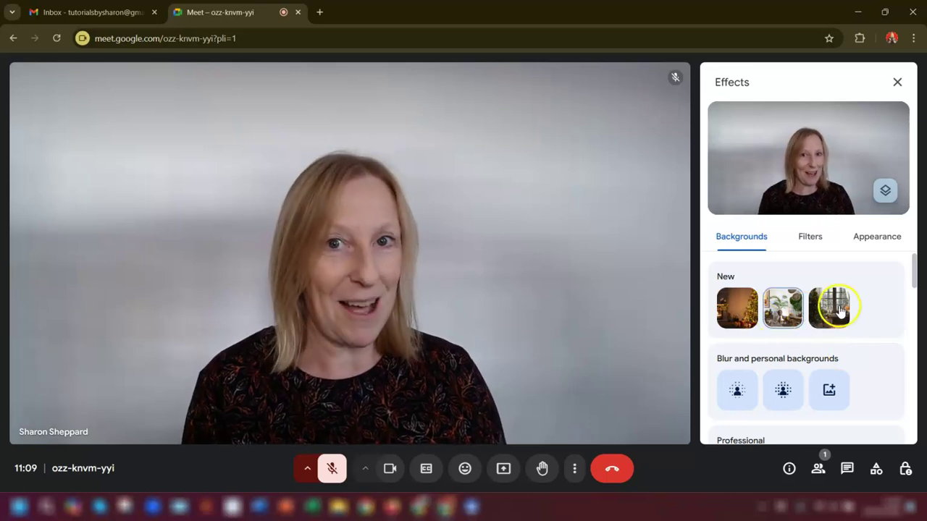
# - Try the Christmas hearth and Kwanzaa living room backgrounds, ending on the Christmas cabin
pyautogui.click(738, 309)
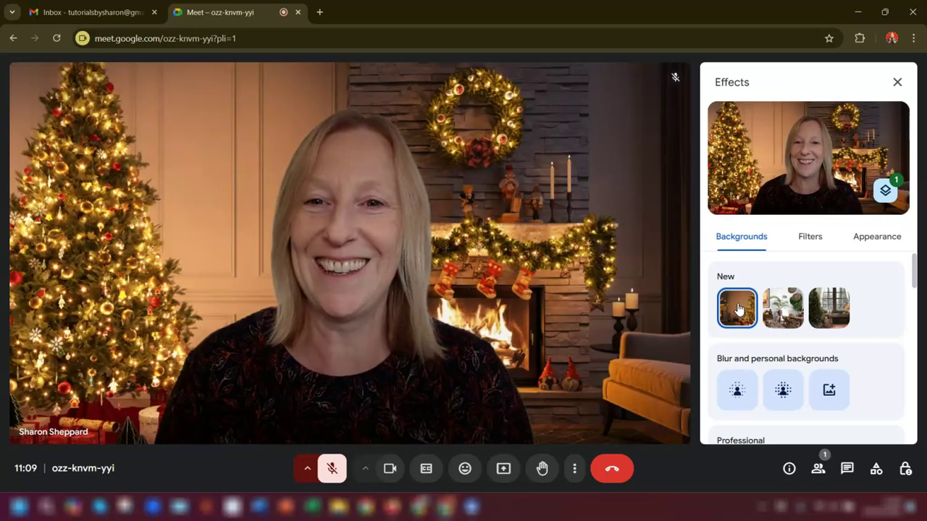
pyautogui.click(740, 297)
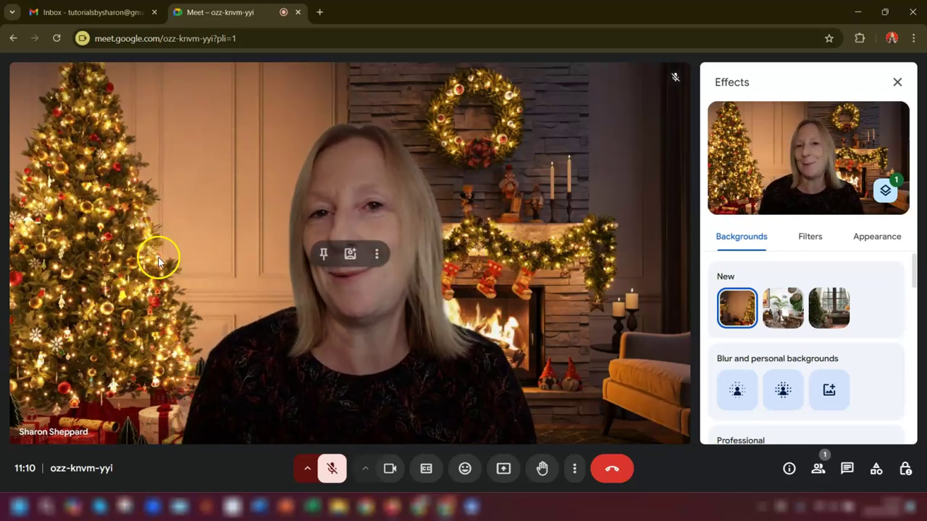
pyautogui.click(784, 308)
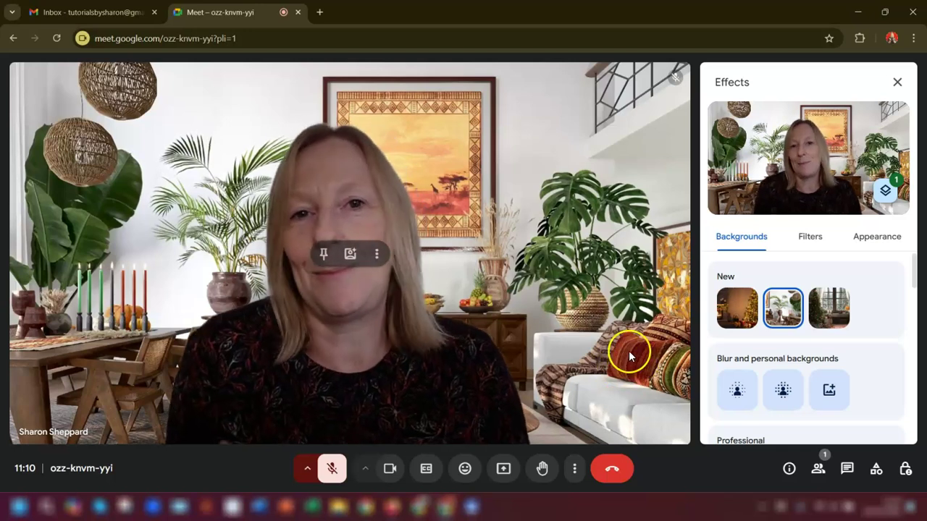
pyautogui.click(838, 309)
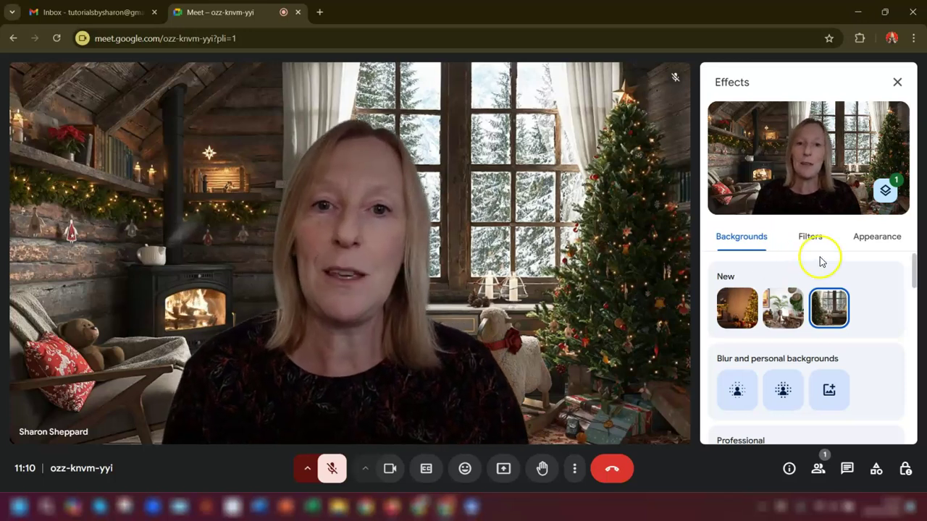
# - Browse the remaining background collections and dismiss the mic-off notification
pyautogui.scroll(-2, 840, 308)
pyautogui.scroll(-2, 851, 313)
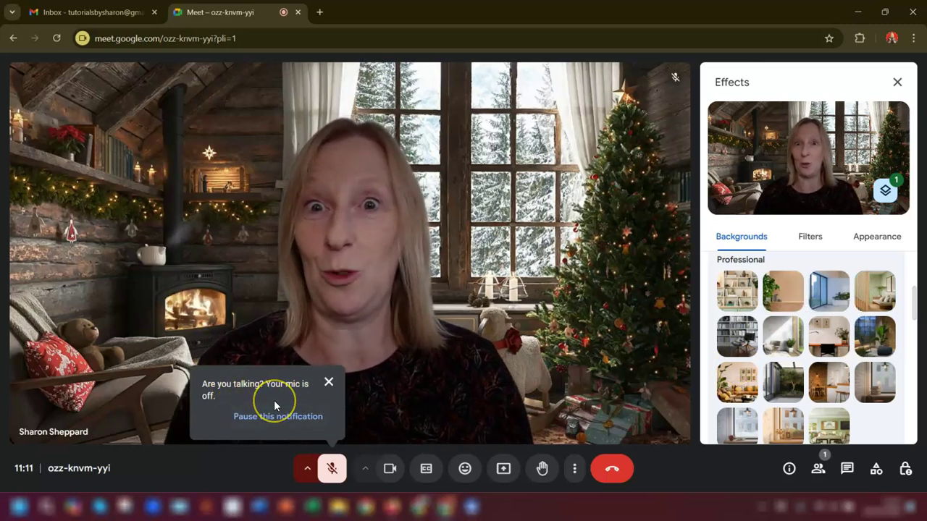
pyautogui.click(327, 383)
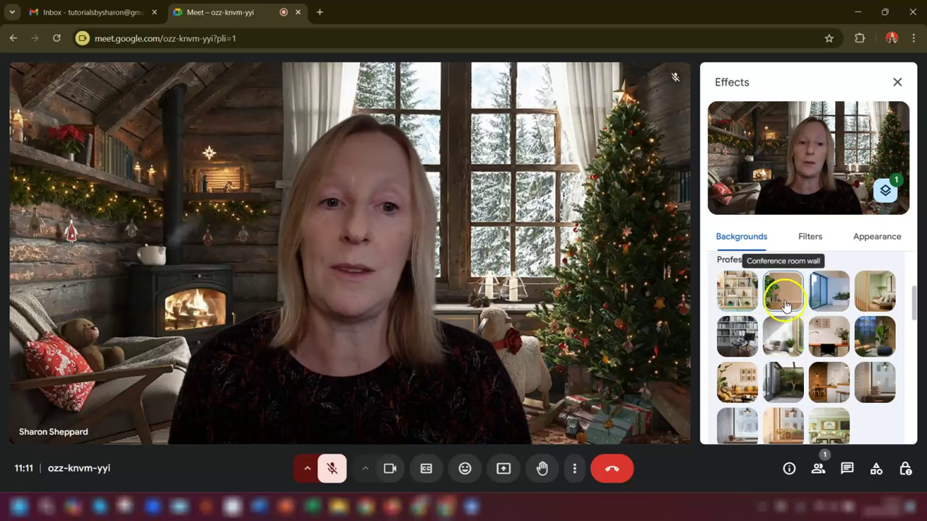
pyautogui.scroll(-3, 840, 355)
pyautogui.scroll(-2, 797, 321)
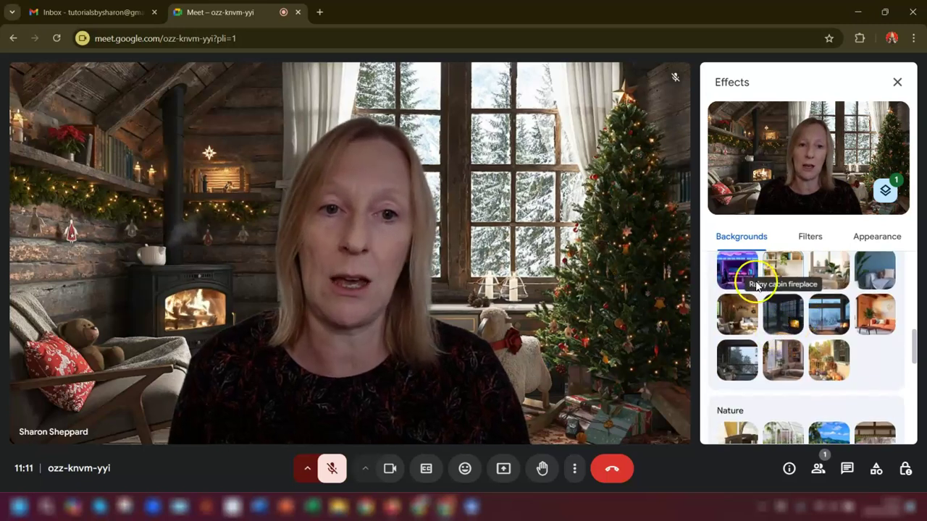
pyautogui.scroll(-1, 871, 348)
pyautogui.scroll(-8, 872, 348)
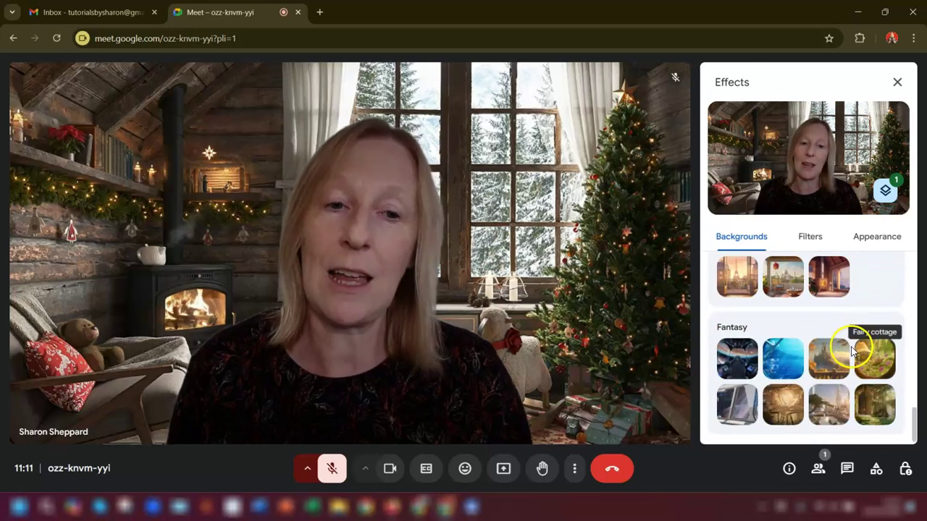
# - Switch the Effects panel to the face filter choices
pyautogui.click(840, 304)
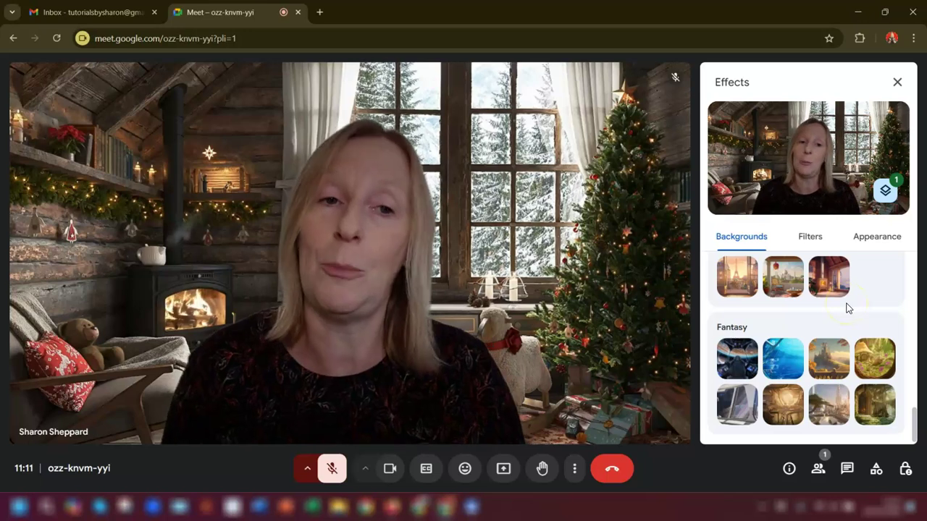
pyautogui.click(808, 239)
pyautogui.click(810, 242)
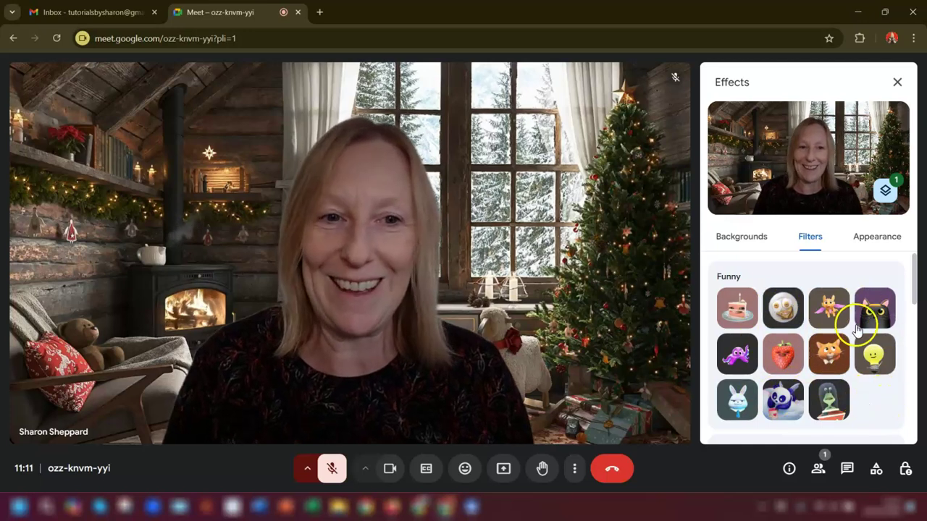
# - Preview the Moustache cowboy costume and the Winter hat and scarf accessory filters
pyautogui.scroll(-3, 856, 330)
pyautogui.scroll(1, 857, 330)
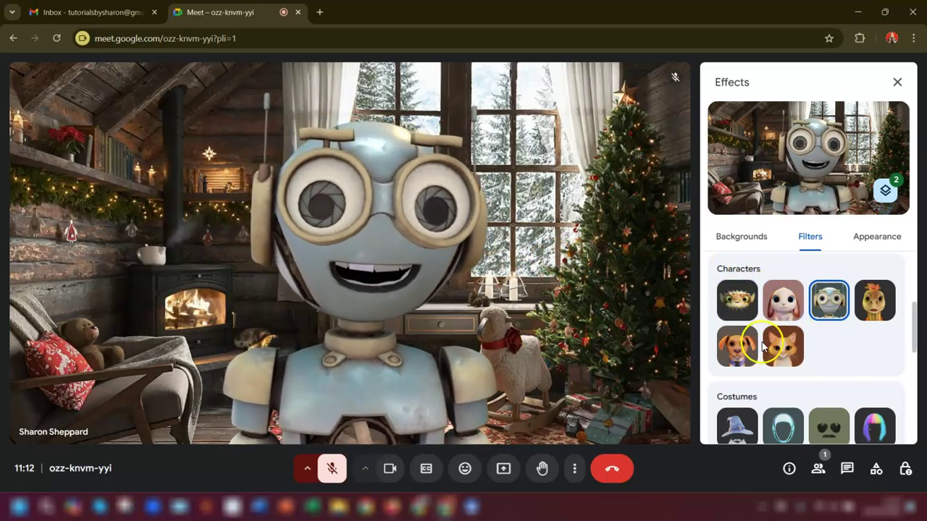
pyautogui.scroll(-2, 864, 318)
pyautogui.click(829, 353)
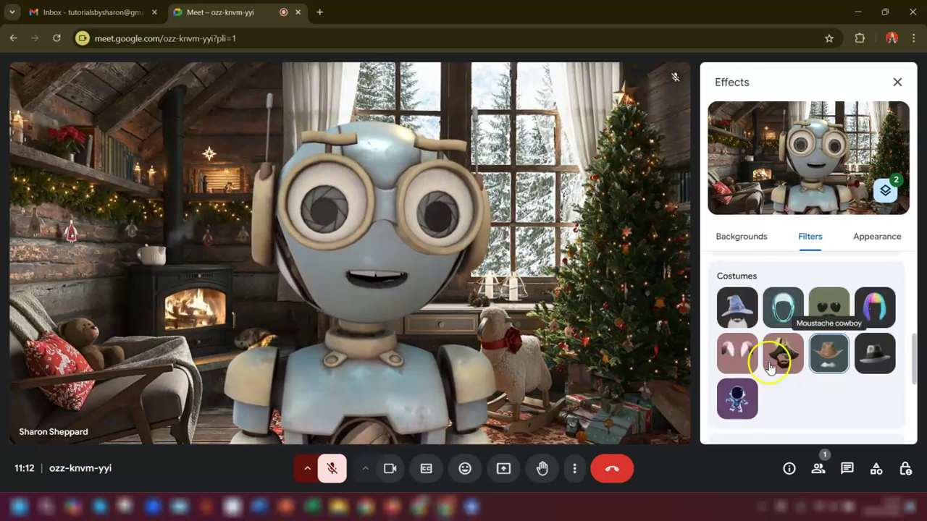
pyautogui.scroll(-4, 852, 386)
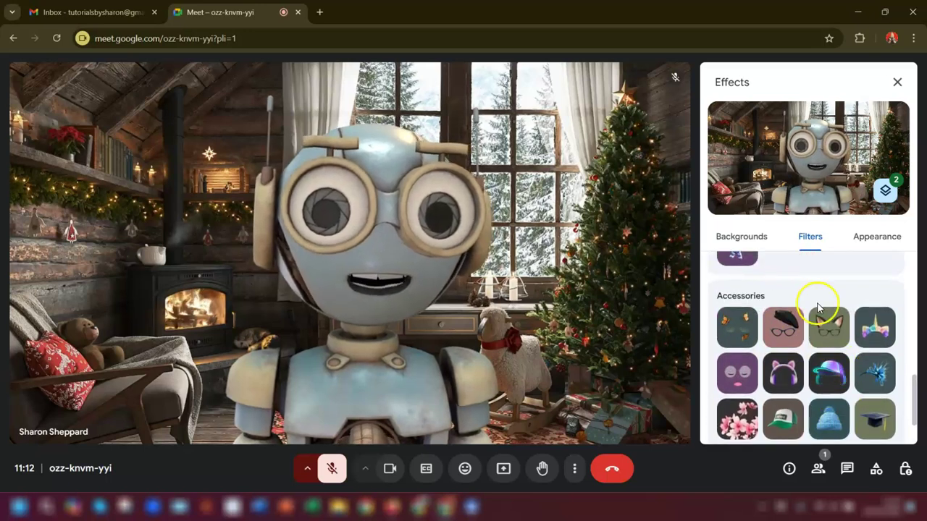
pyautogui.scroll(-3, 873, 356)
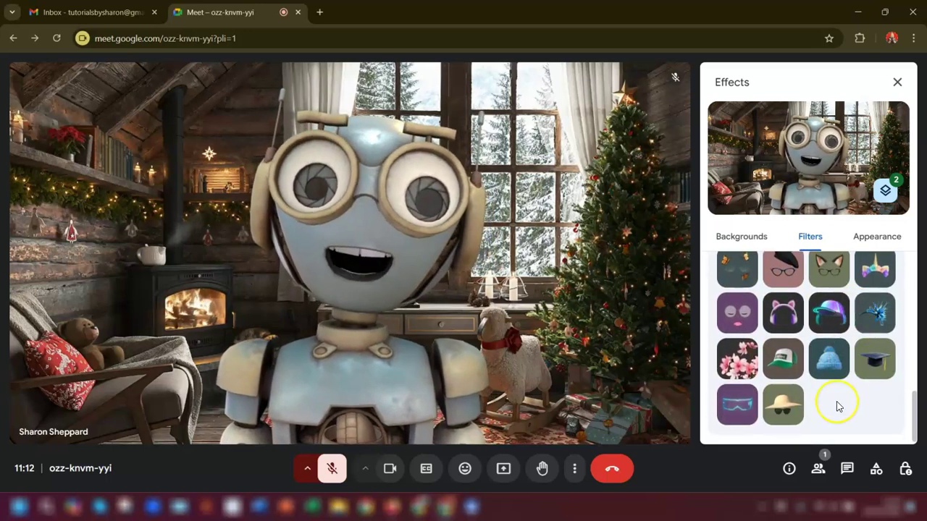
pyautogui.click(823, 367)
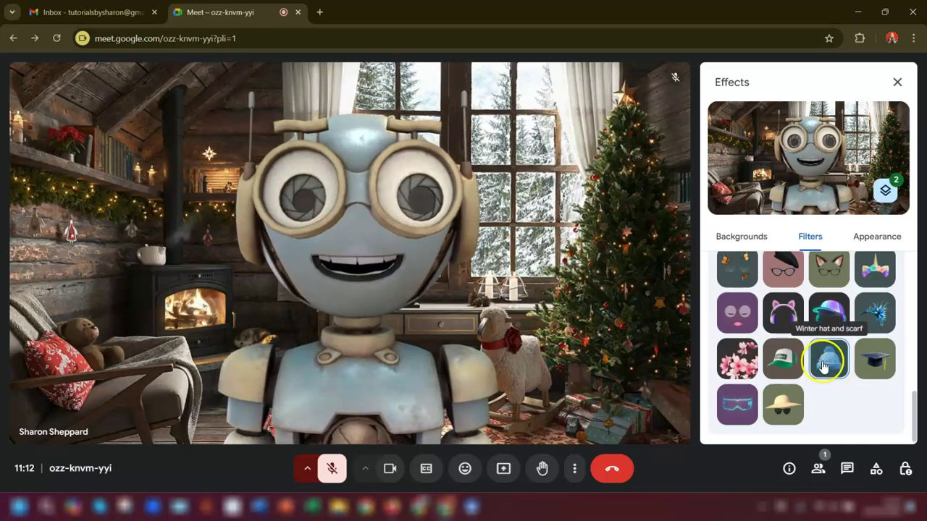
# - Preview the Alien in a spaceship and cat filters
pyautogui.scroll(1, 877, 398)
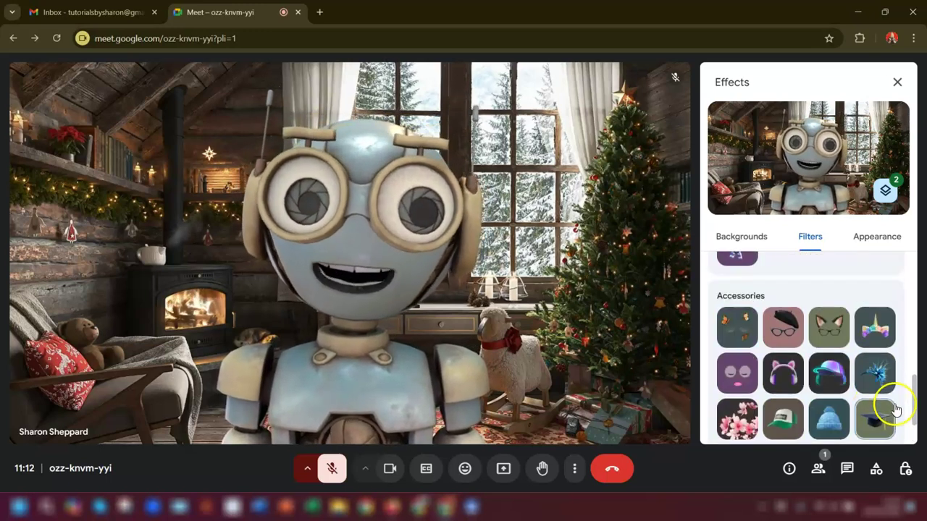
pyautogui.scroll(3, 895, 410)
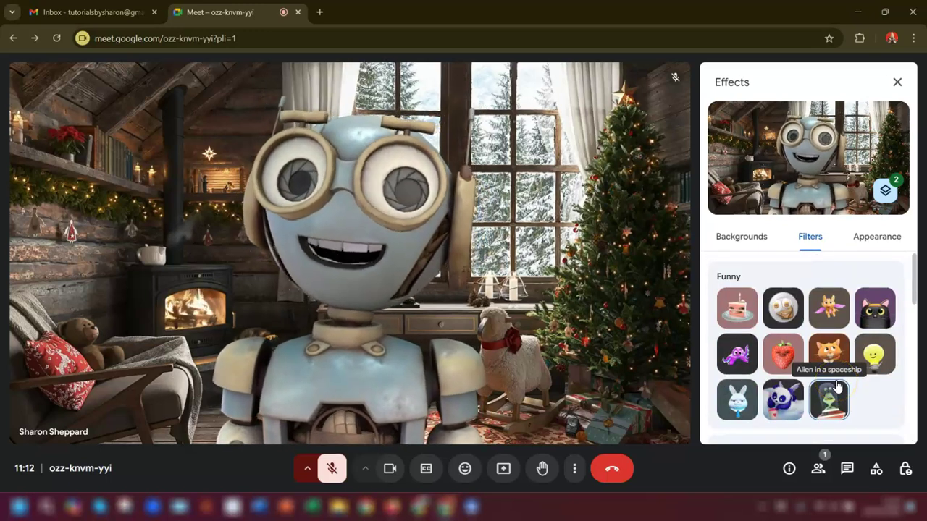
pyautogui.click(834, 384)
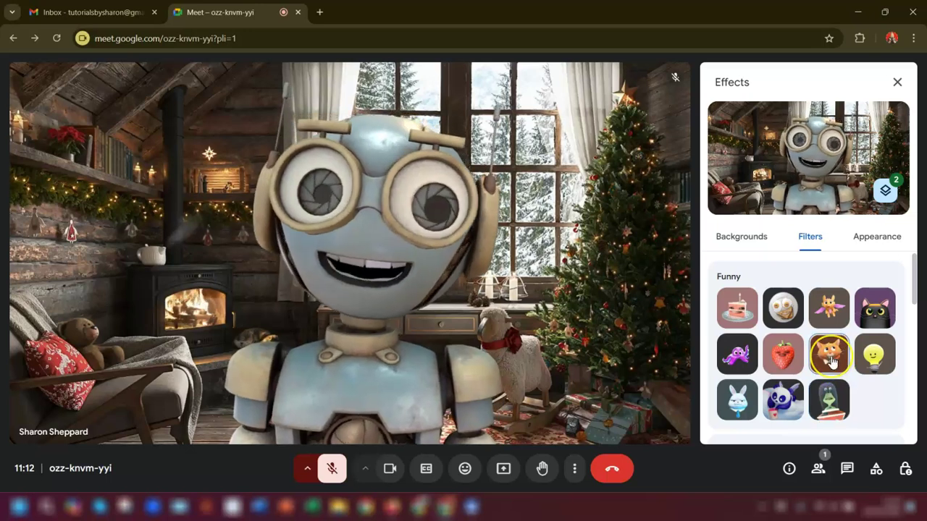
pyautogui.click(836, 366)
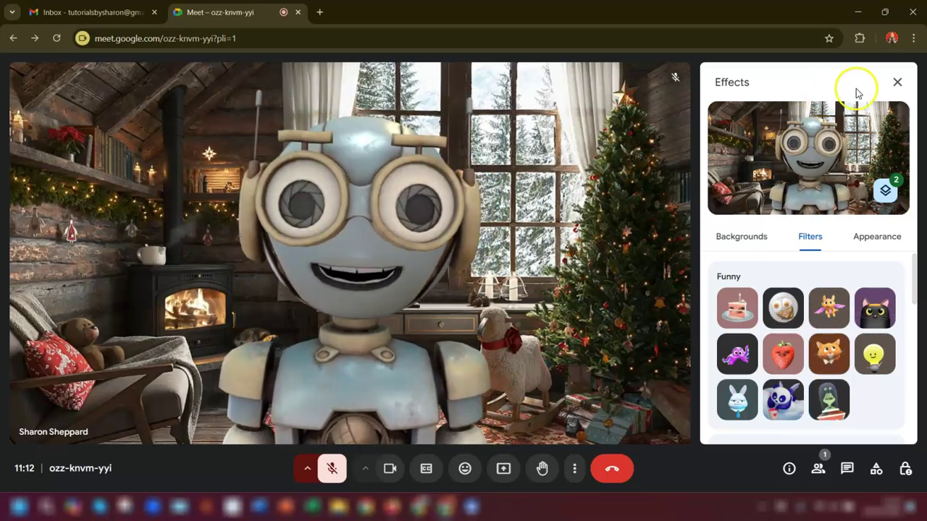
pyautogui.click(897, 82)
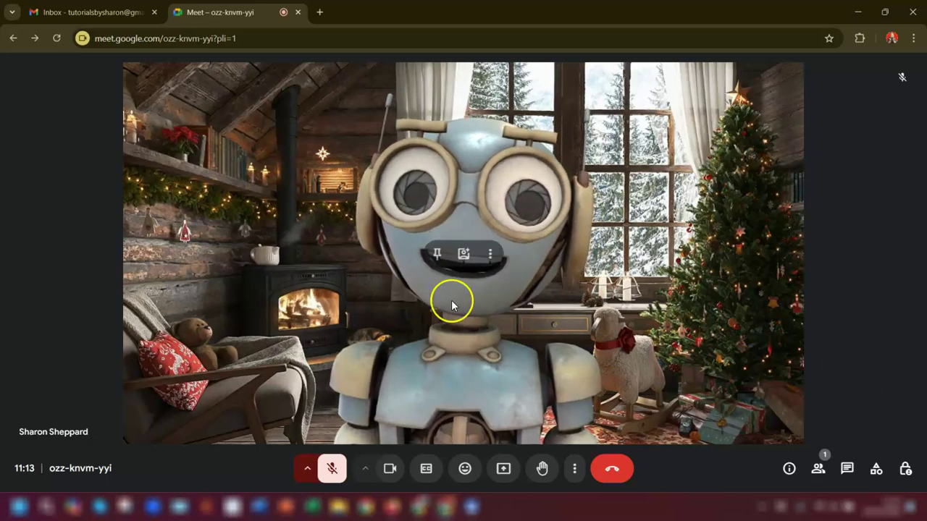
pyautogui.click(463, 253)
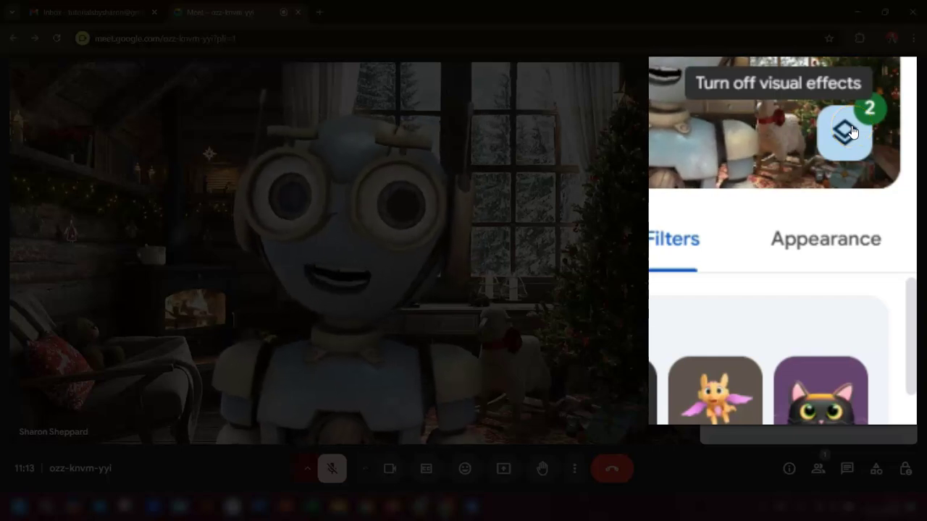
# - Remove the robot filter from the applied effects, leaving only the Christmas cabin background
pyautogui.click(847, 137)
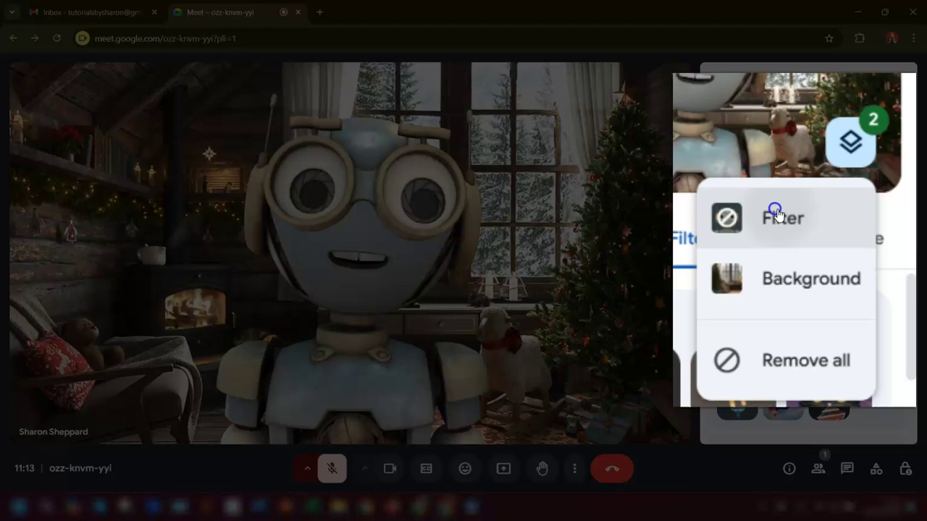
pyautogui.click(767, 210)
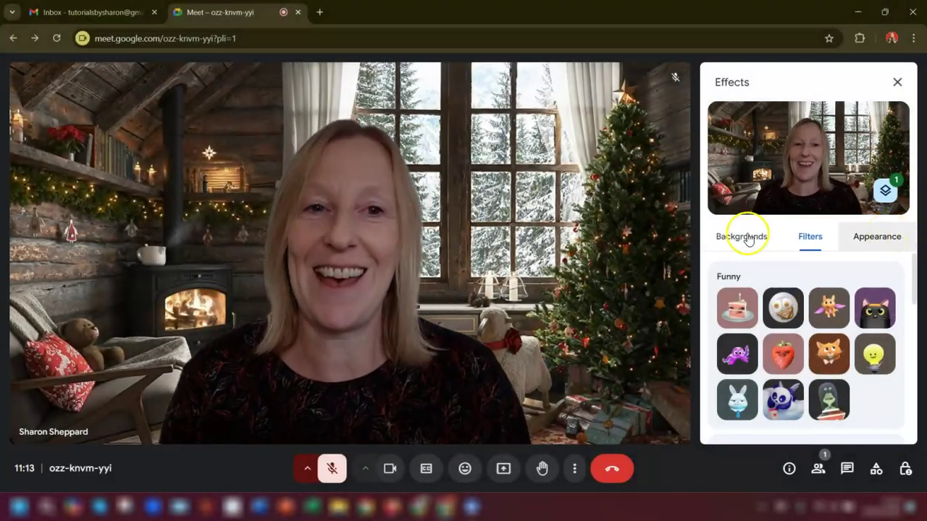
pyautogui.click(884, 191)
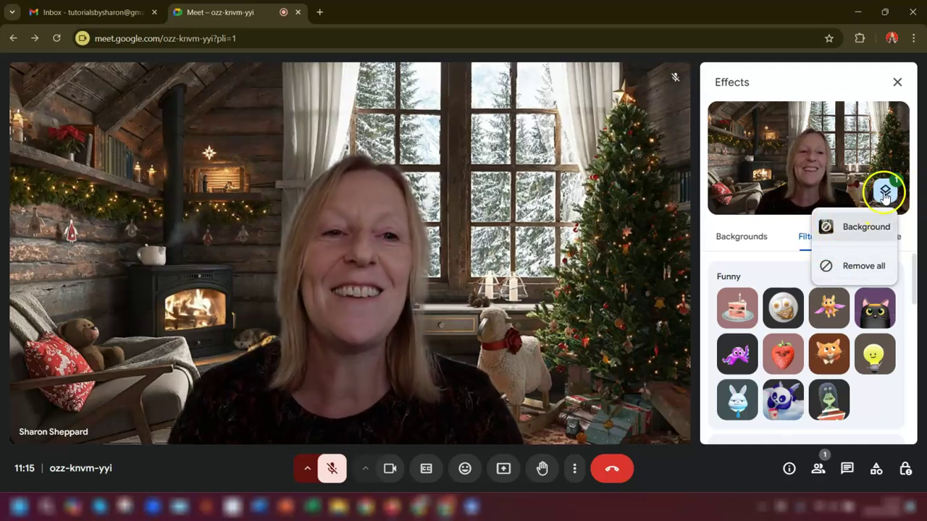
# - Remove all effects including the cabin background, then apply the robot character filter
pyautogui.click(864, 265)
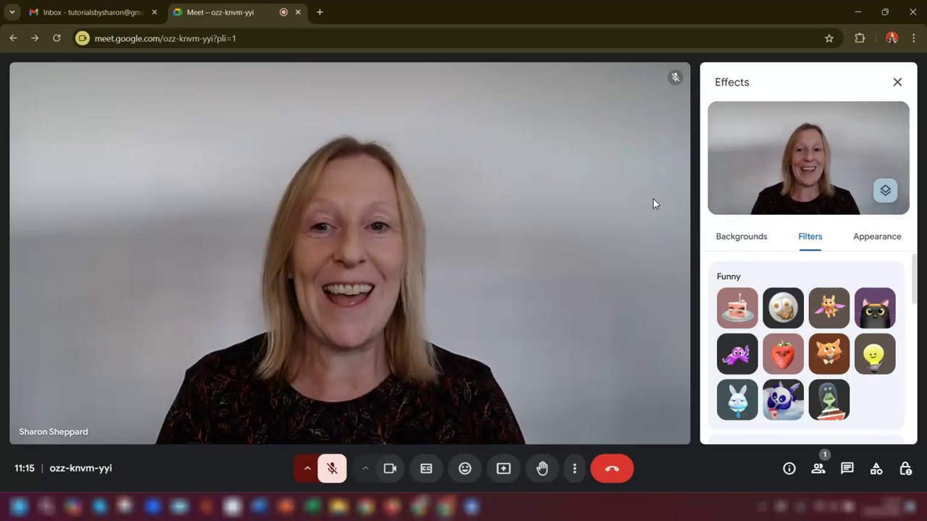
pyautogui.scroll(-3, 804, 341)
pyautogui.click(829, 302)
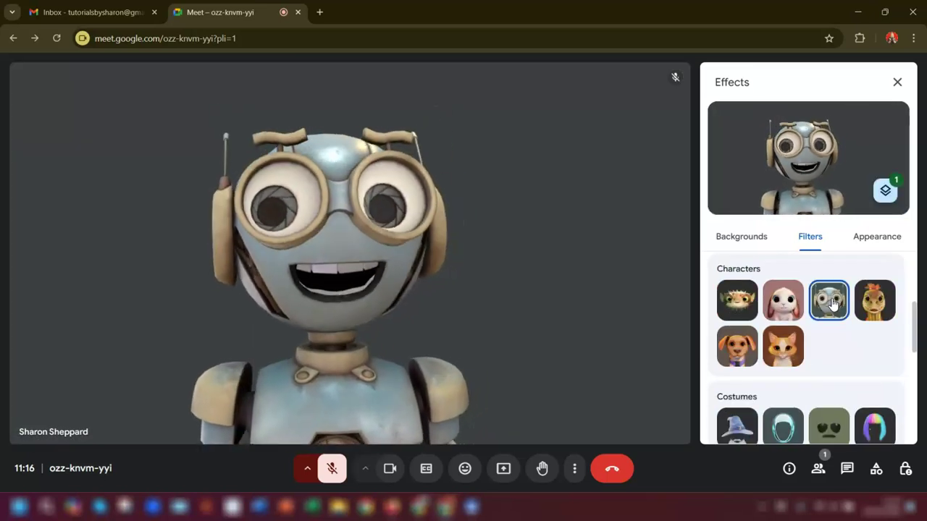